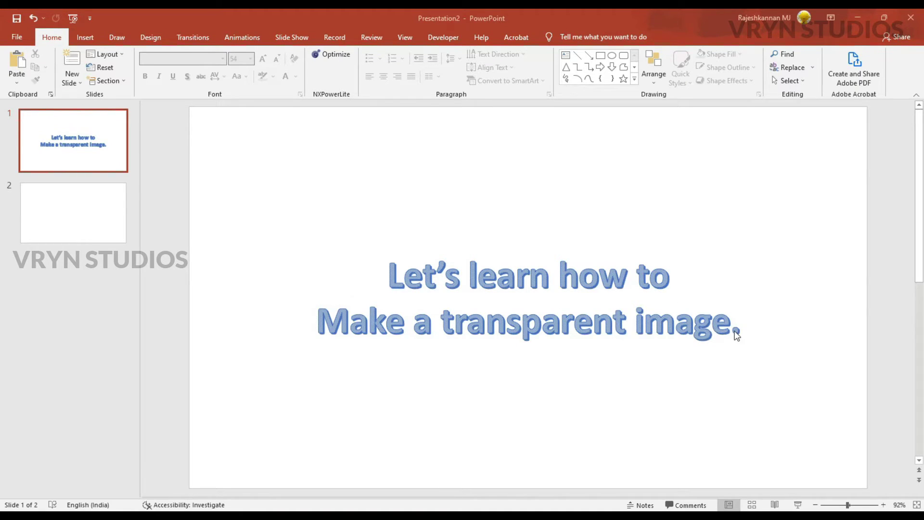
- Select the slide 2 thumbnail to work on the blank second slide
left_click(85, 221)
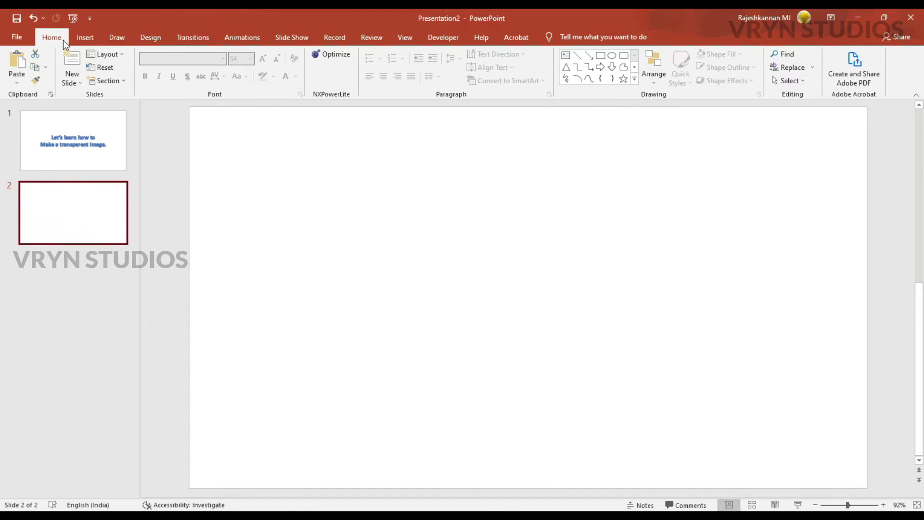
- Insert grey patterned WordArt reading 'This text will appear' / 'behind an image.' on two lines
left_click(88, 40)
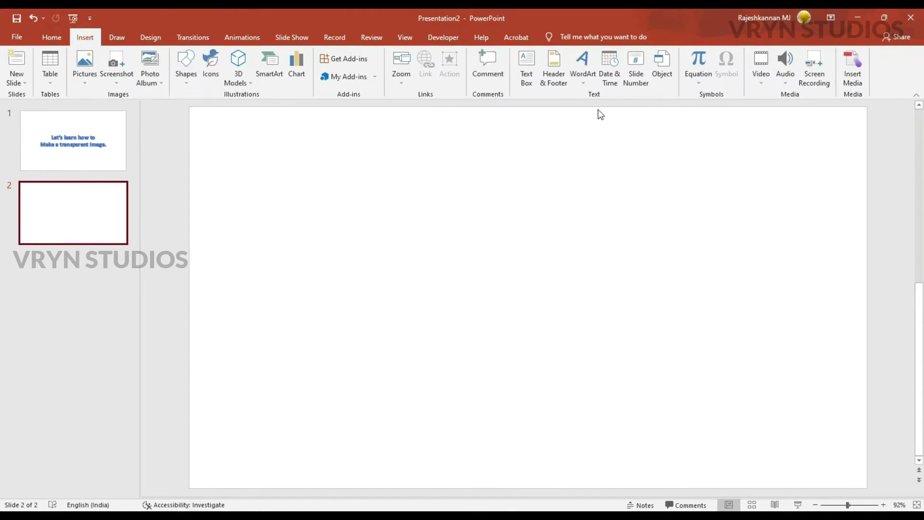
left_click(577, 81)
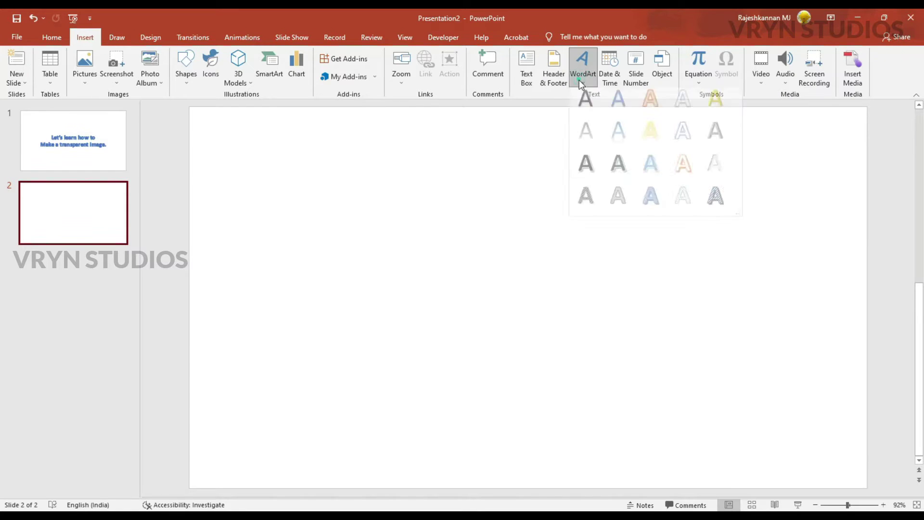
left_click(714, 202)
type("This te")
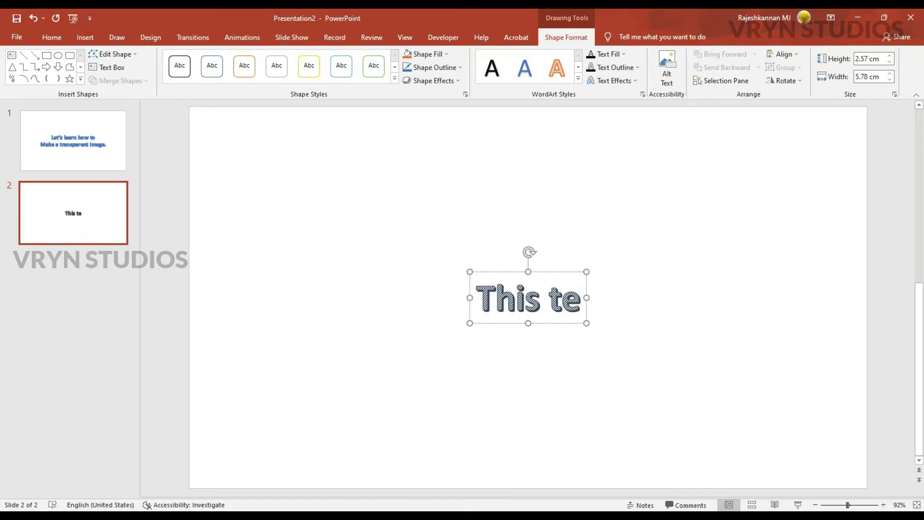
type("xt will appear")
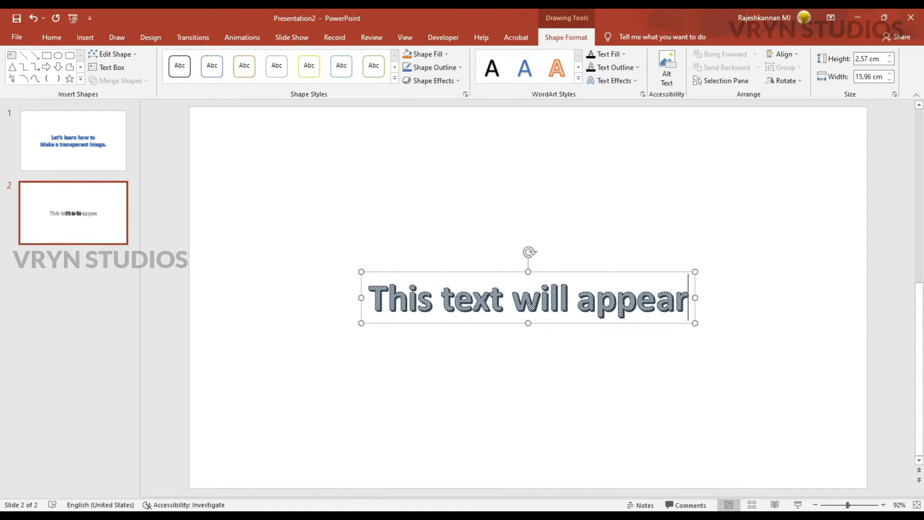
key("Return")
type("beh")
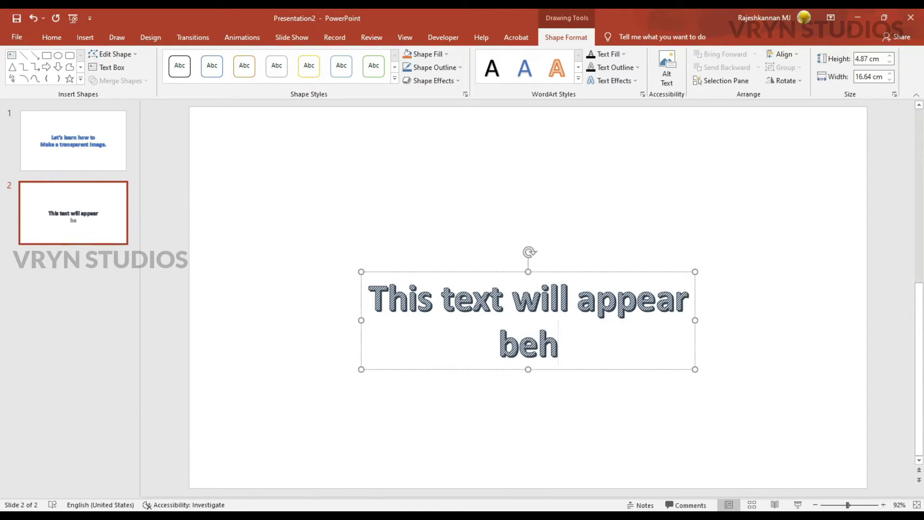
type("ind an image.")
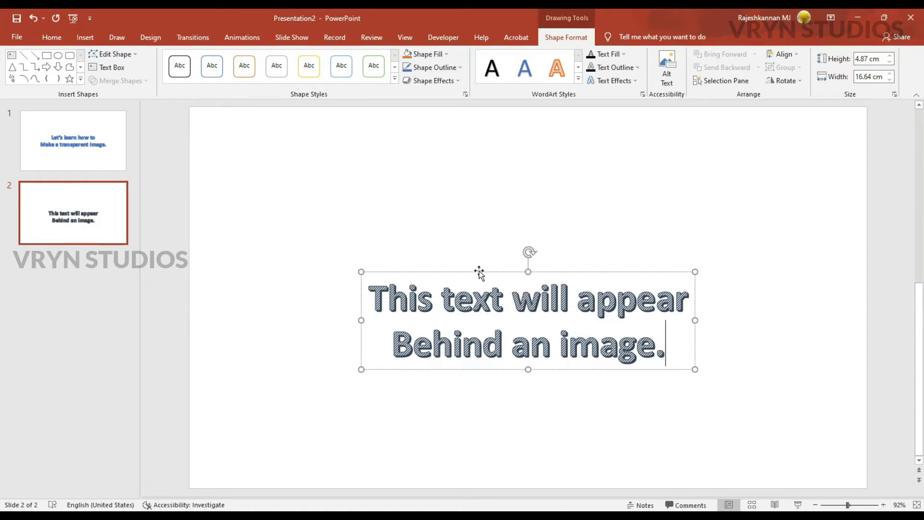
- Move the WordArt slightly upward toward the slide centre and reselect it
left_click_drag(462, 271, 458, 245)
left_click(455, 237)
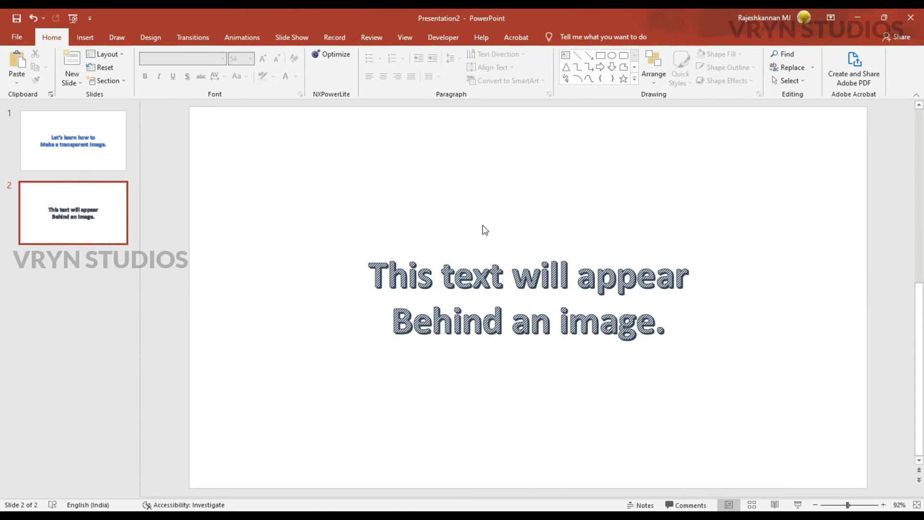
left_click(483, 267)
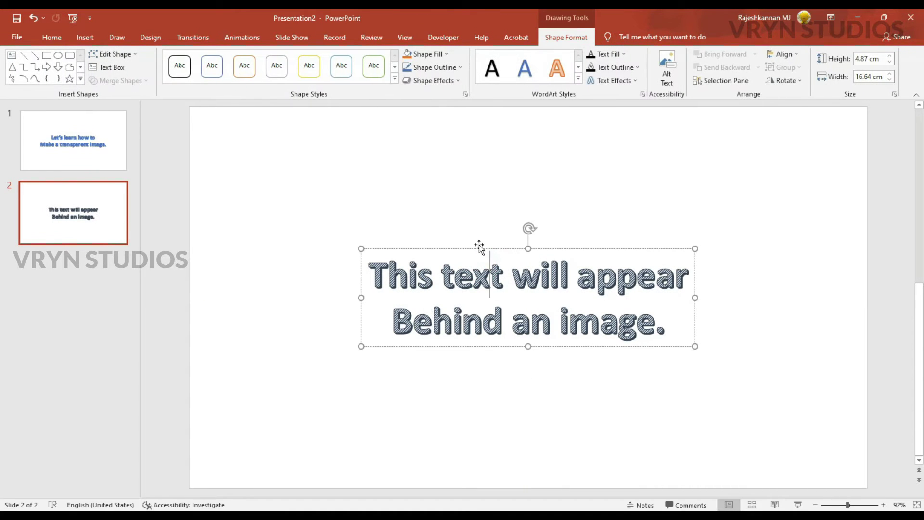
left_click(479, 245)
left_click(466, 176)
left_click(472, 272)
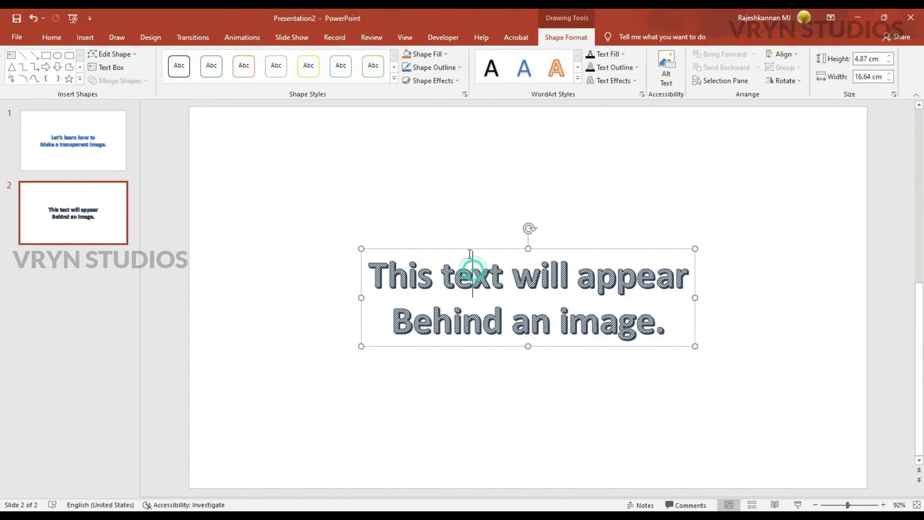
- Draw a large blue rectangle over the WordArt text, then select it
left_click(84, 37)
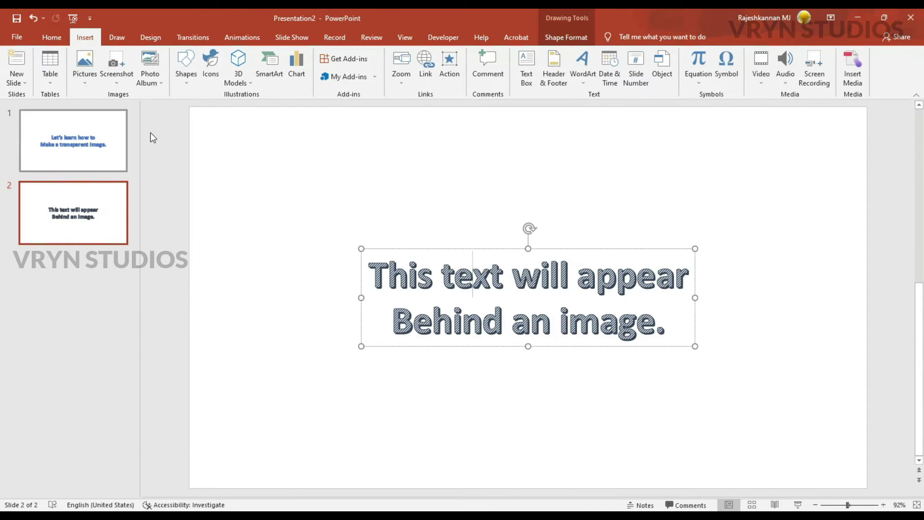
left_click(186, 80)
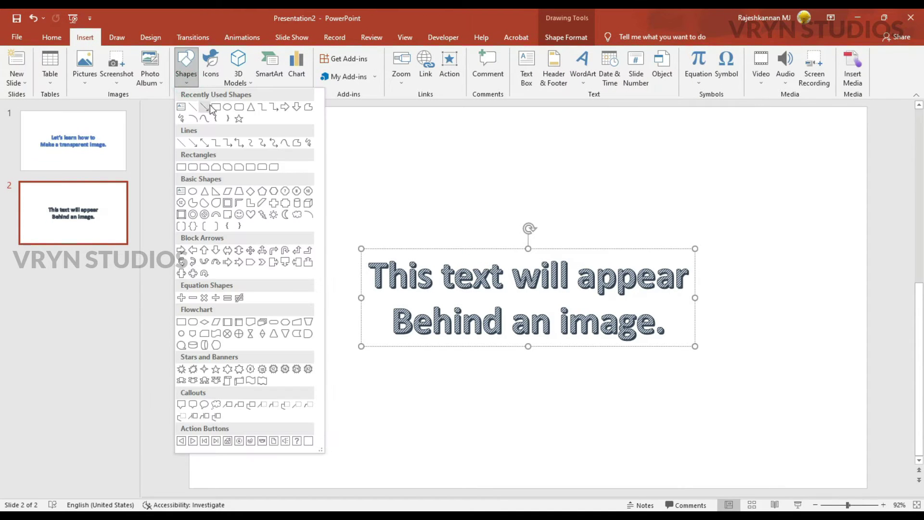
left_click(215, 107)
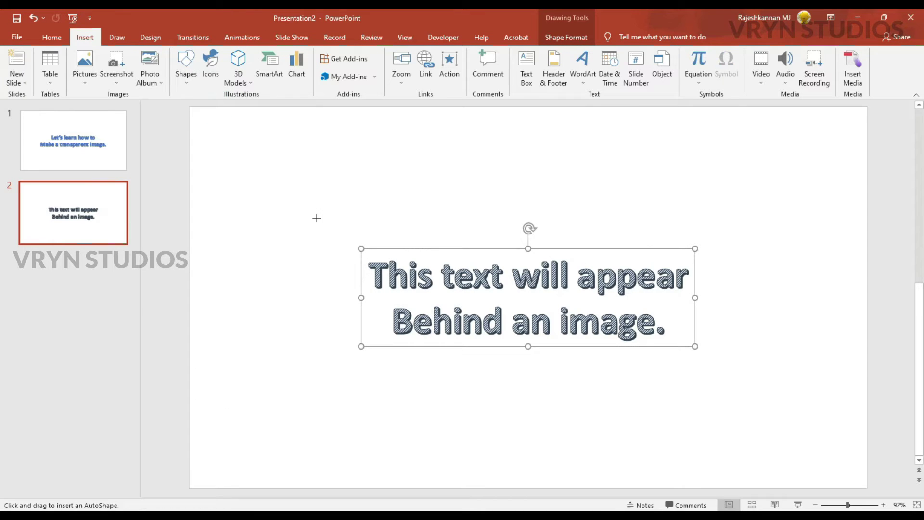
left_click_drag(287, 174, 780, 426)
left_click(634, 157)
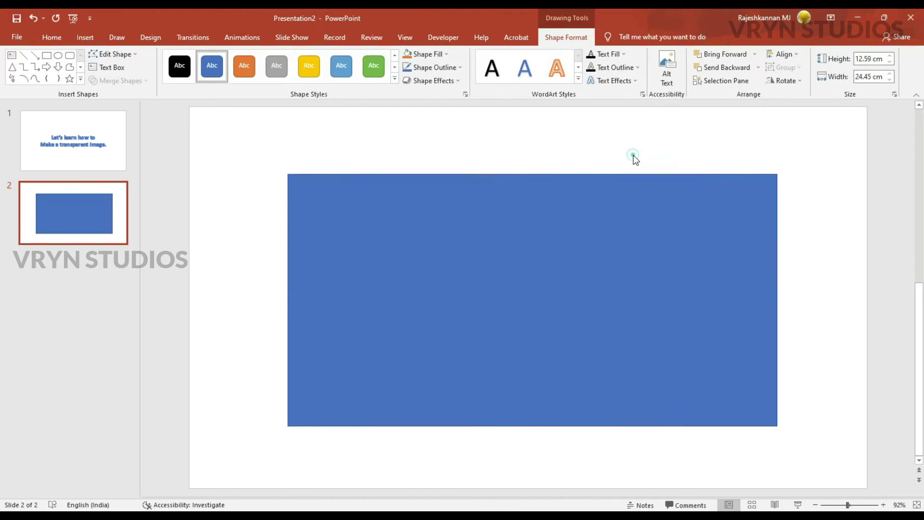
left_click(627, 241)
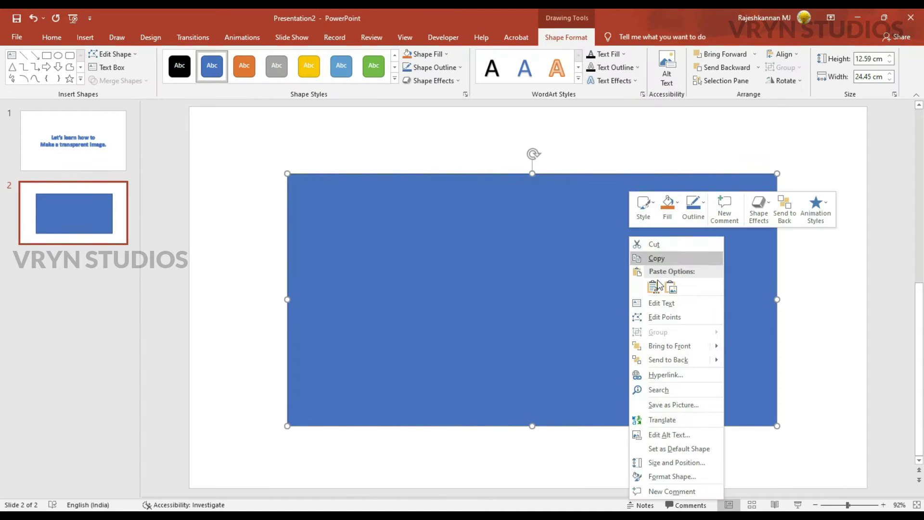
- In the rectangle's Format Shape fill settings, switch to Picture or texture fill, showing a kitten
right_click(629, 237)
left_click(687, 473)
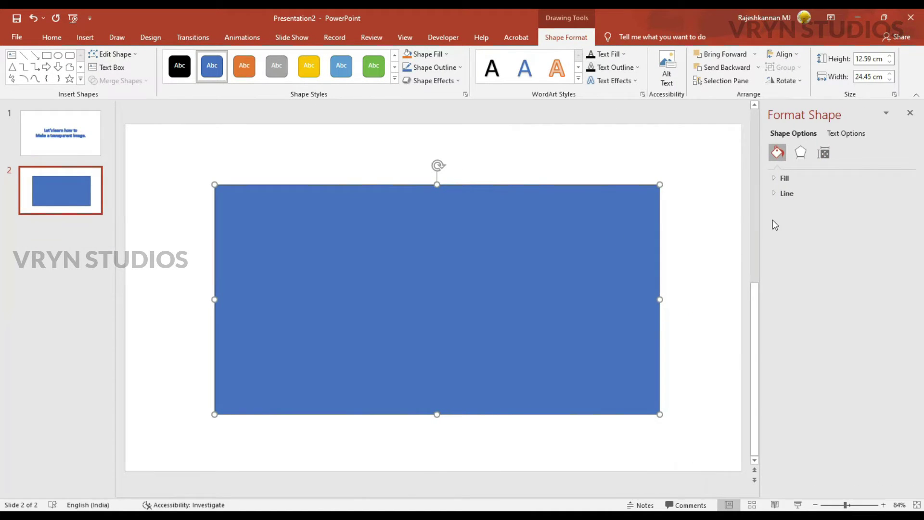
left_click(780, 178)
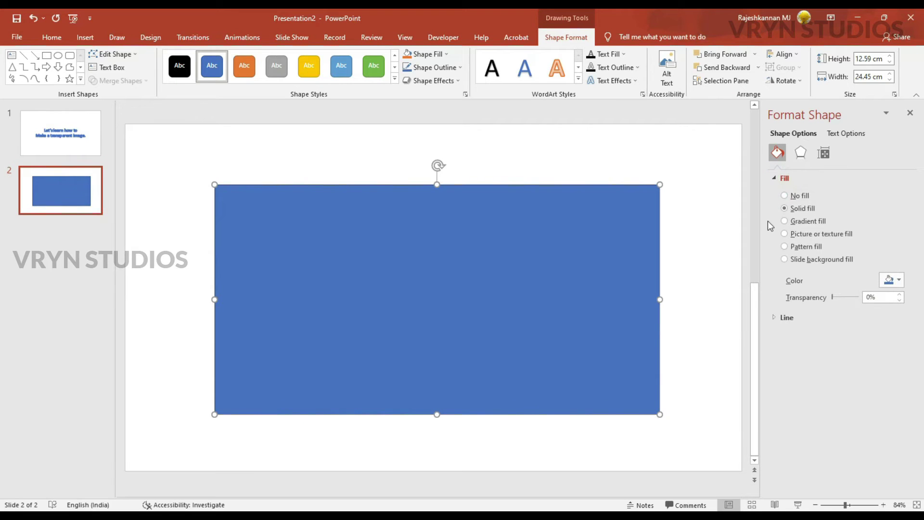
mouse_move(832, 297)
left_mouse_down()
mouse_move(851, 298)
mouse_move(820, 299)
left_mouse_up()
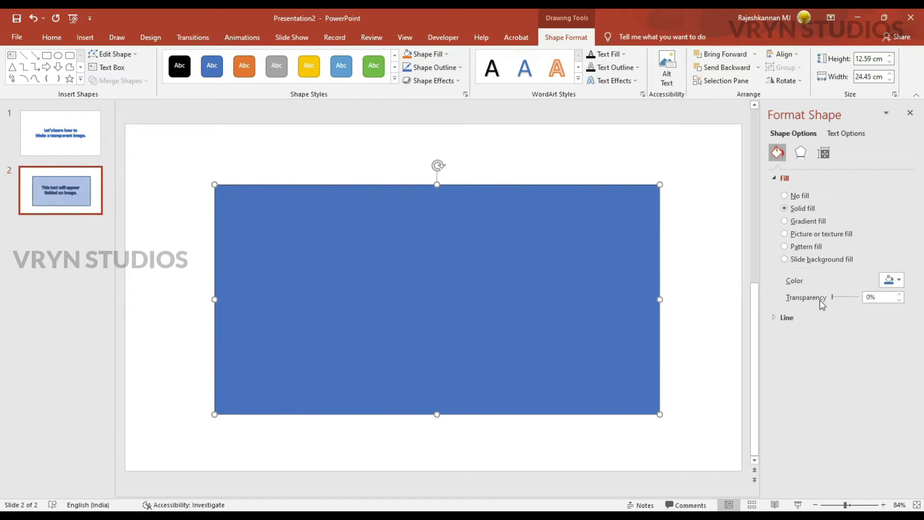
left_click(786, 233)
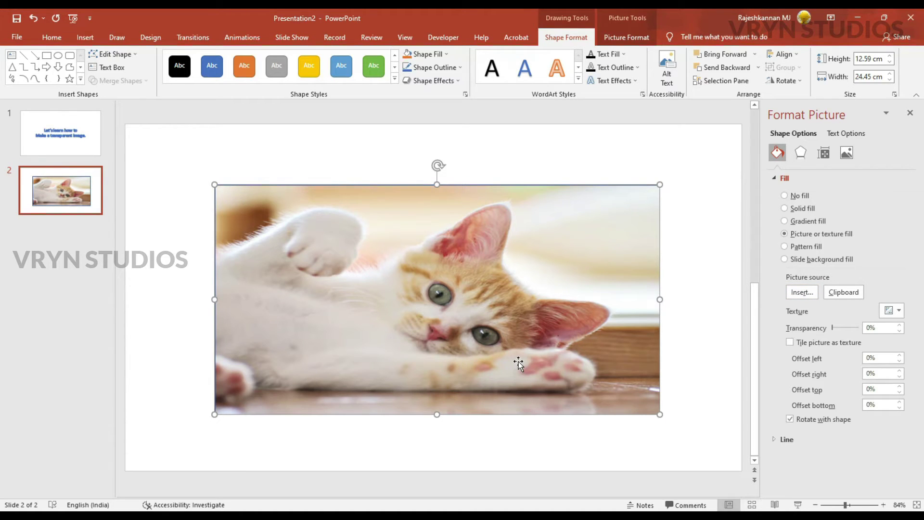
- Replace the fill with the online Cats photo of a tabby cat on a fence
left_click(802, 292)
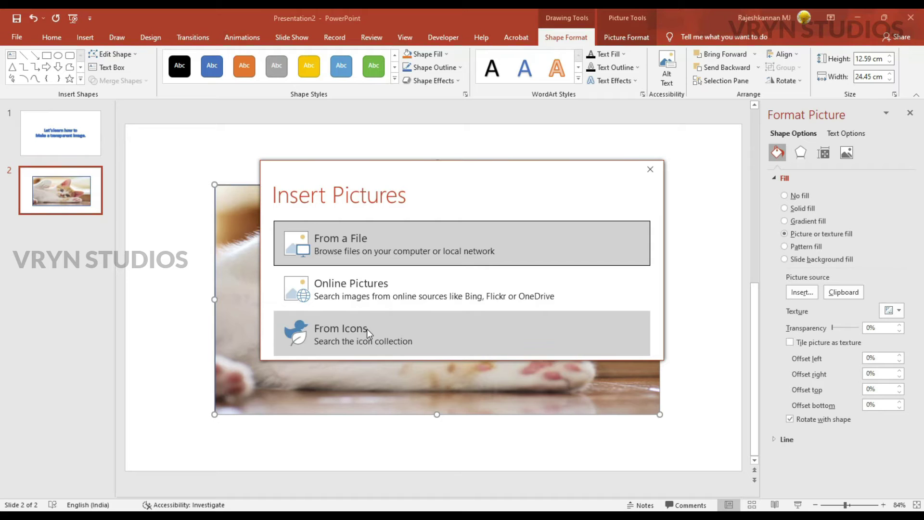
left_click(368, 291)
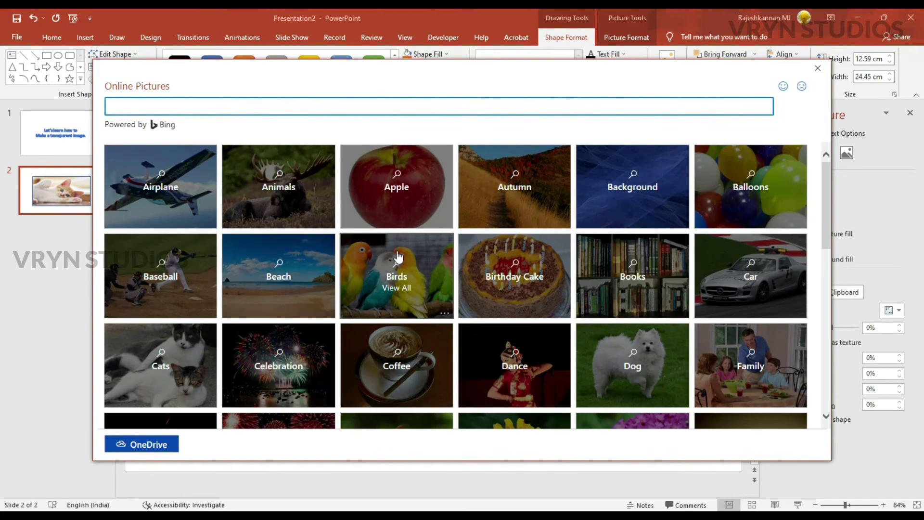
left_click(189, 336)
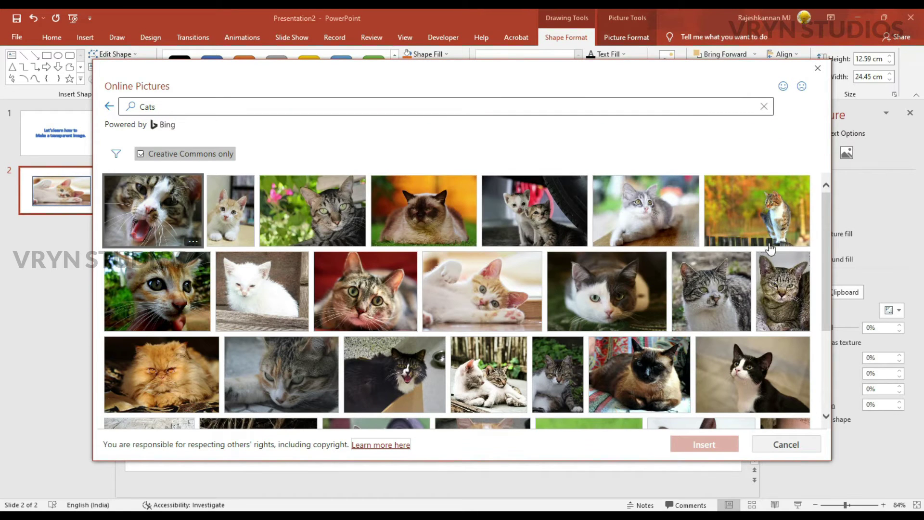
left_click(780, 205)
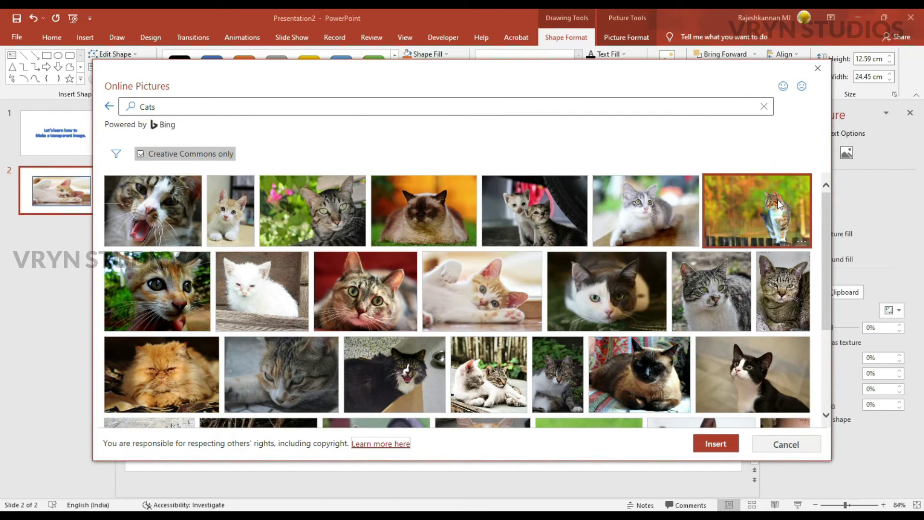
left_click(714, 442)
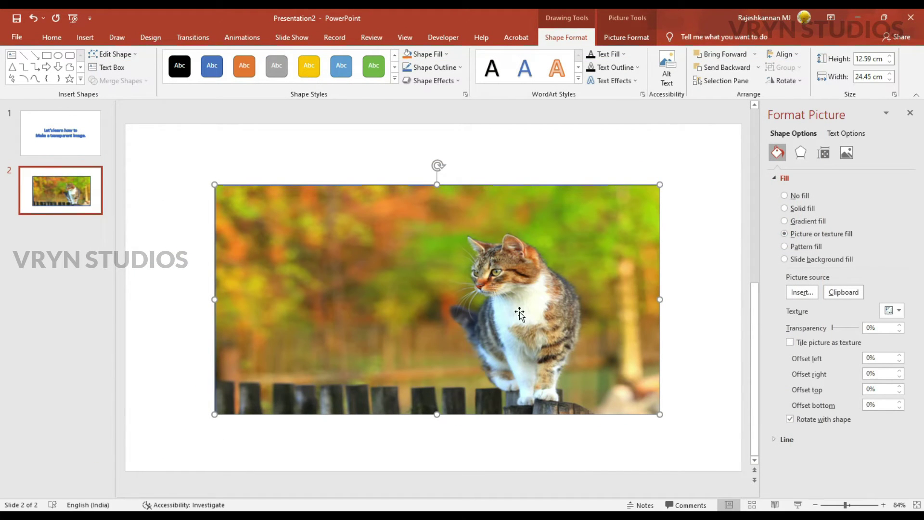
- Narrow the cat picture, then set its Scale Width to 100% in the size settings
left_click_drag(214, 302, 268, 303)
left_click_drag(531, 373, 520, 378)
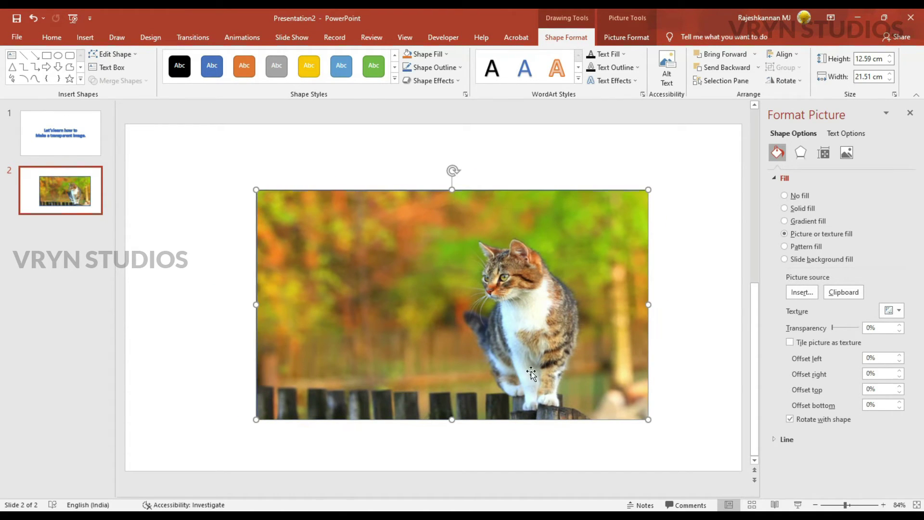
left_click(846, 155)
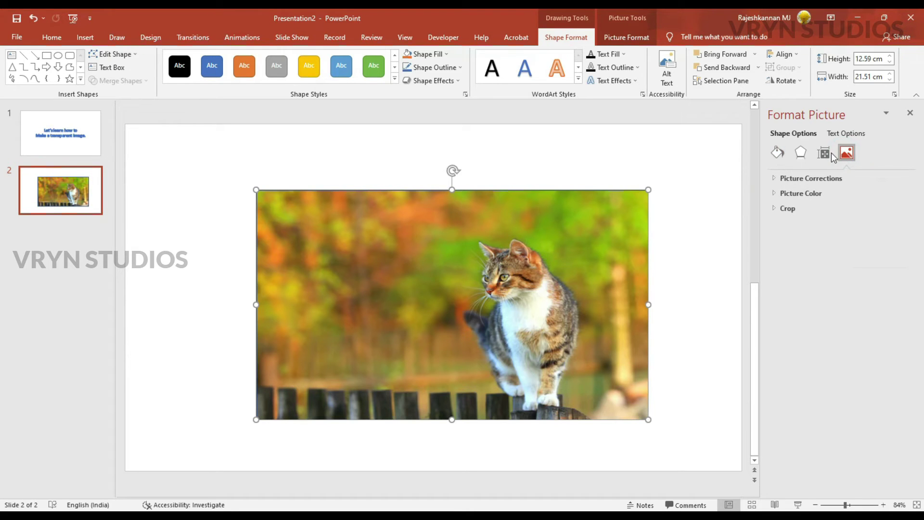
left_click(826, 154)
left_click(785, 178)
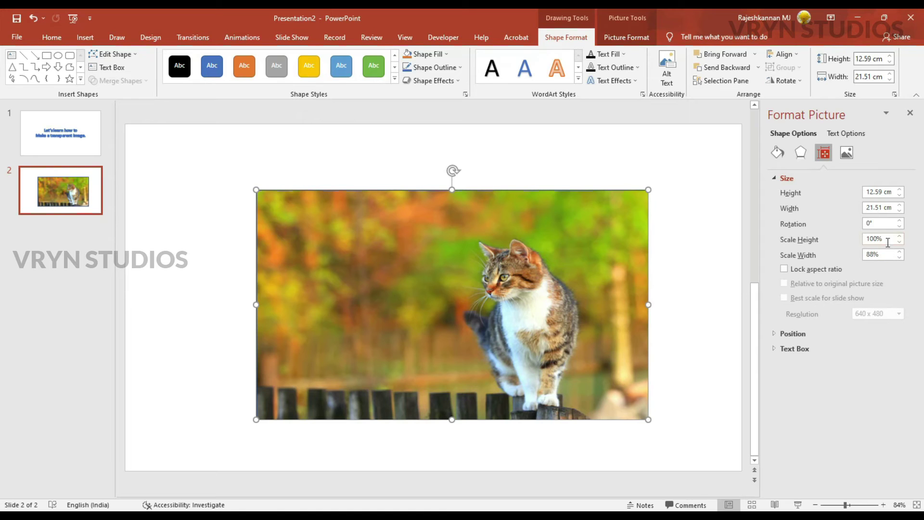
double_click(888, 241)
double_click(880, 254)
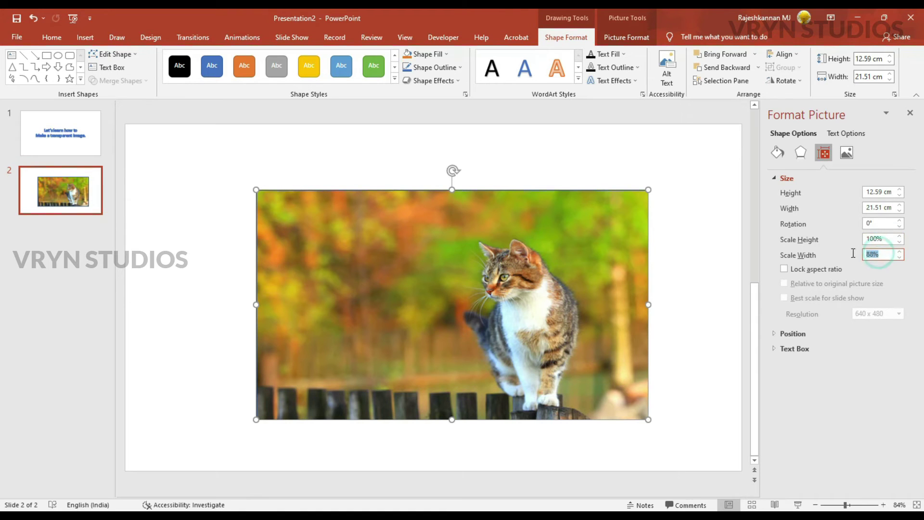
type("100")
key("Tab")
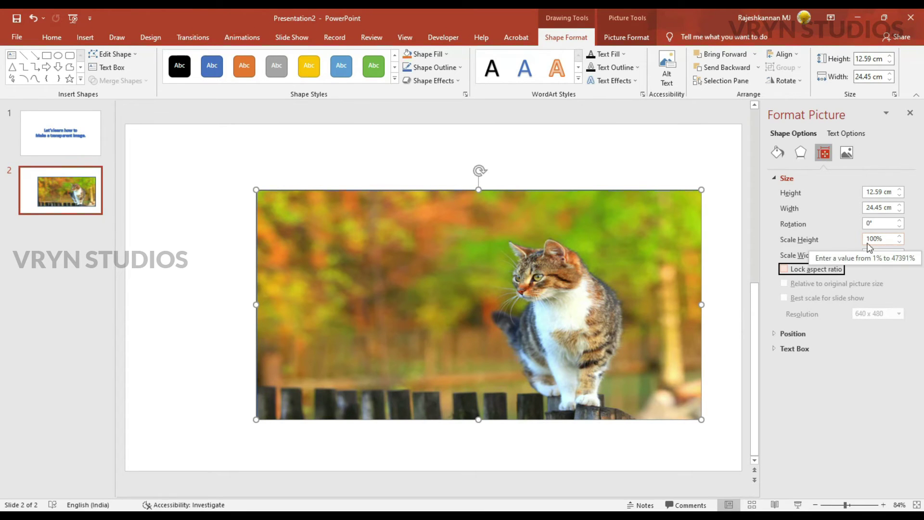
- Lock the aspect ratio, enlarge the picture to 14.01 × 23.65 cm and centre it
key("space")
left_click(889, 240)
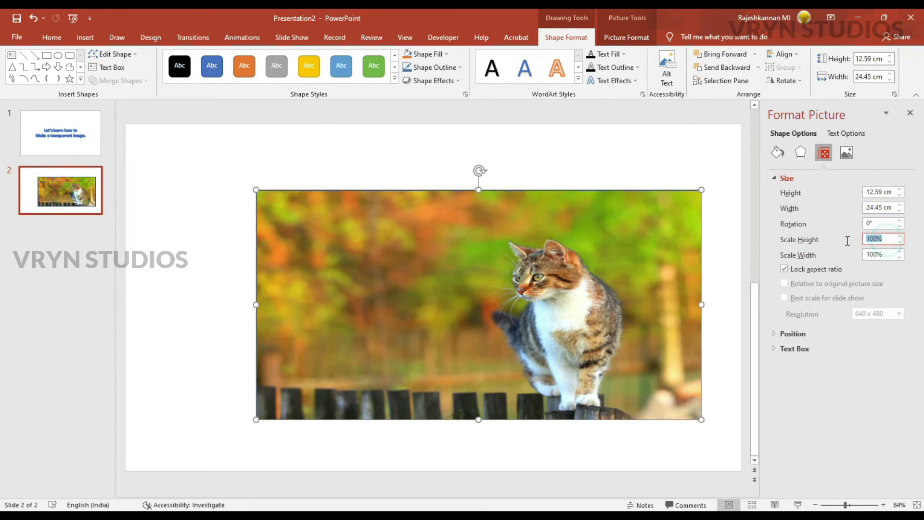
key("Tab")
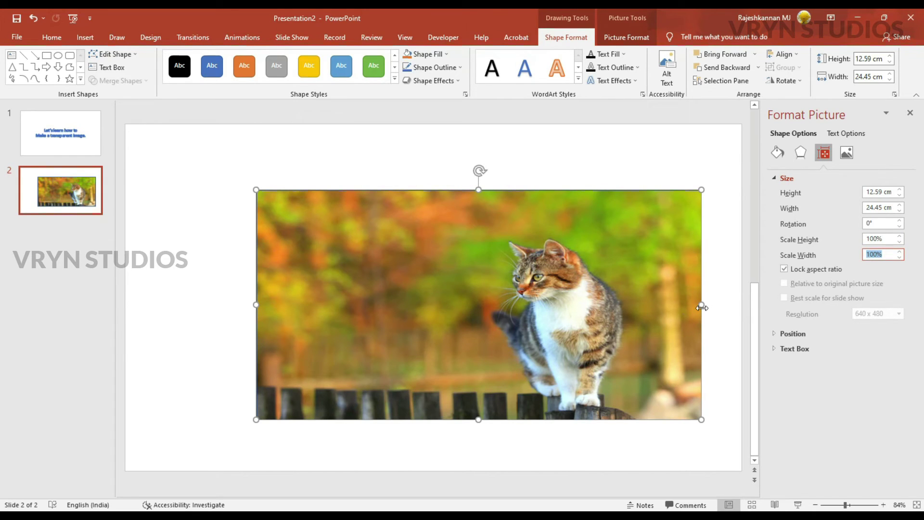
left_click_drag(702, 307, 643, 302)
left_click_drag(645, 187, 687, 179)
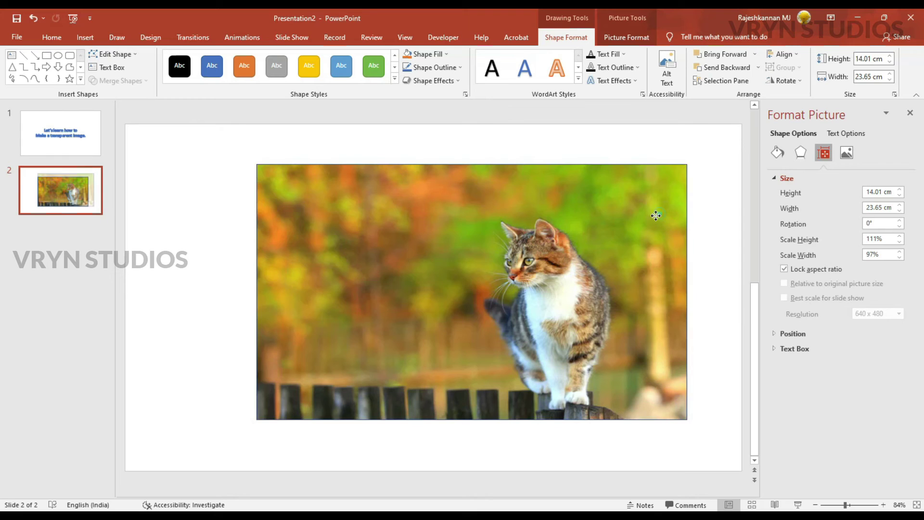
left_click_drag(656, 212, 622, 222)
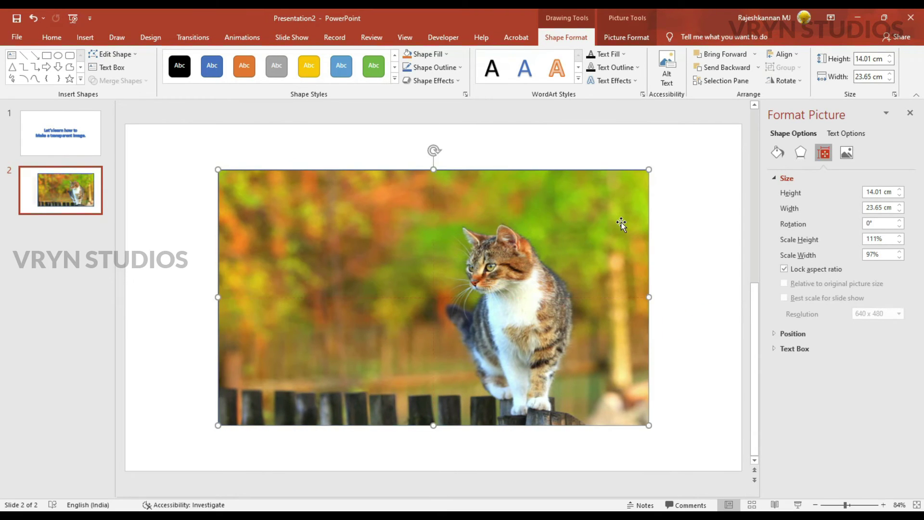
- Set the cat picture's fill transparency to 58% and keep it centred on the slide
left_click(777, 153)
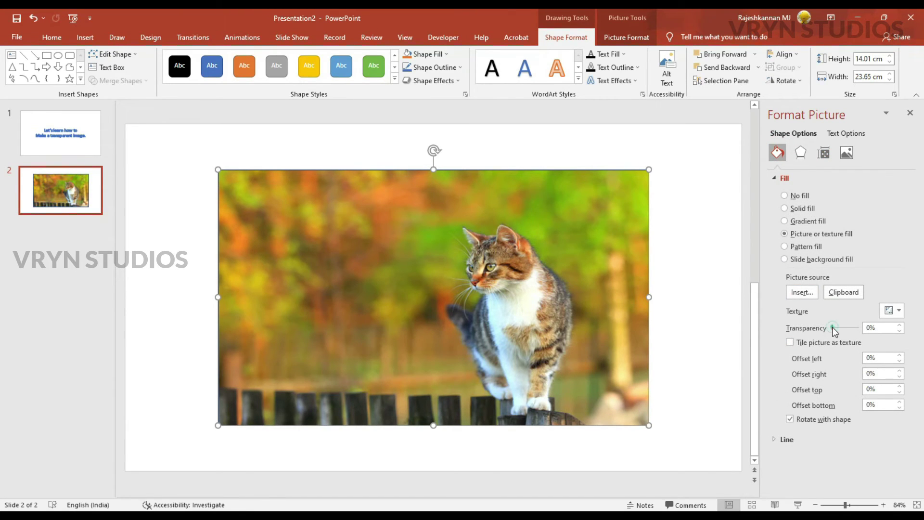
left_click_drag(833, 328, 845, 328)
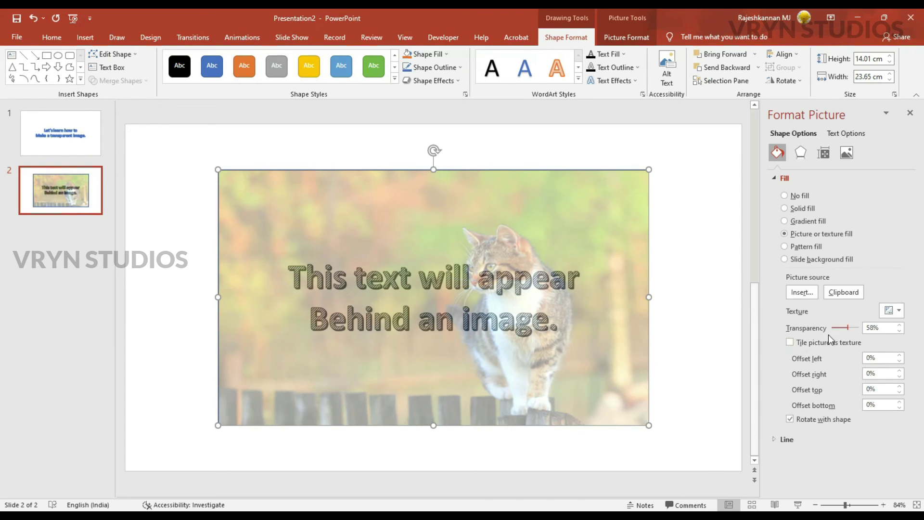
left_click(686, 280)
left_click(561, 207)
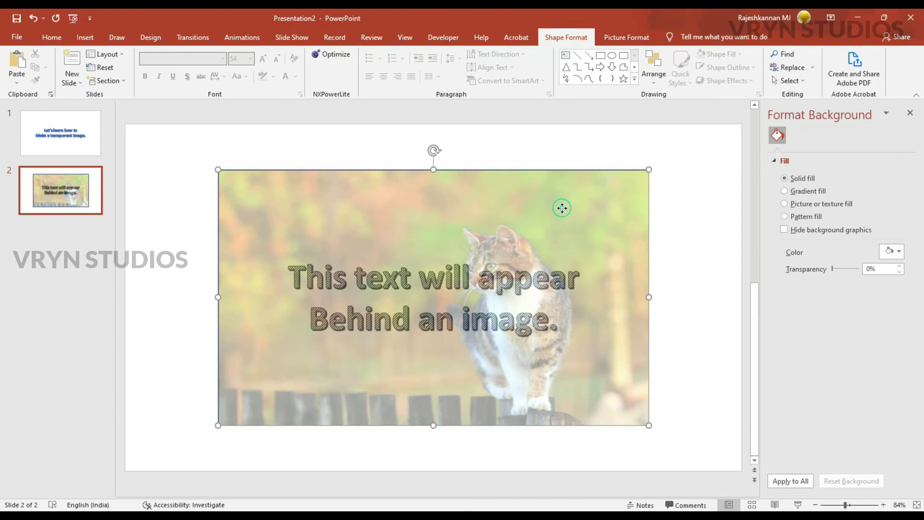
left_click_drag(584, 213, 480, 215)
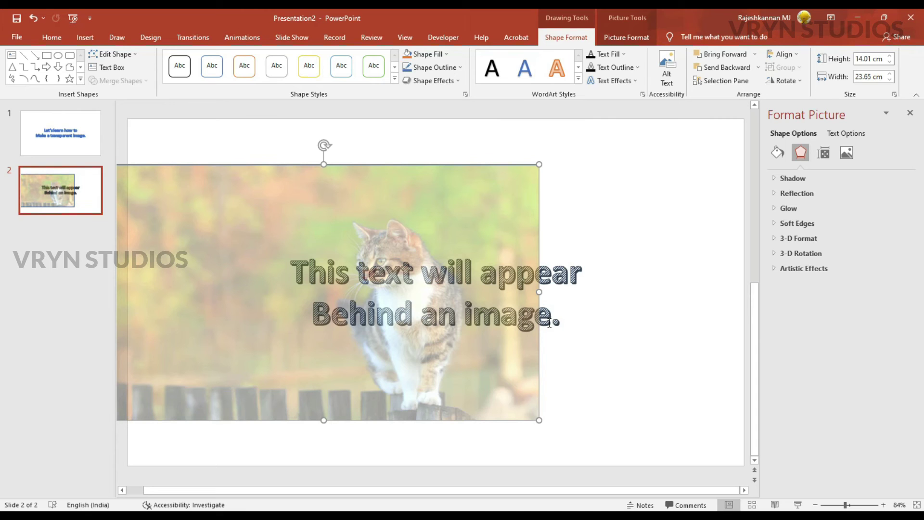
left_click_drag(196, 219, 302, 219)
left_click(317, 145)
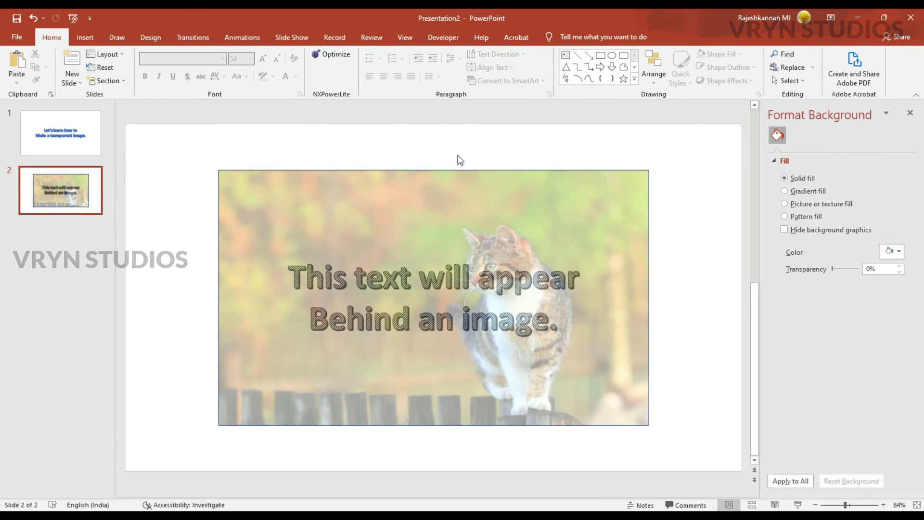
- Set the cat picture's Shape Outline to No Outline
left_click(438, 186)
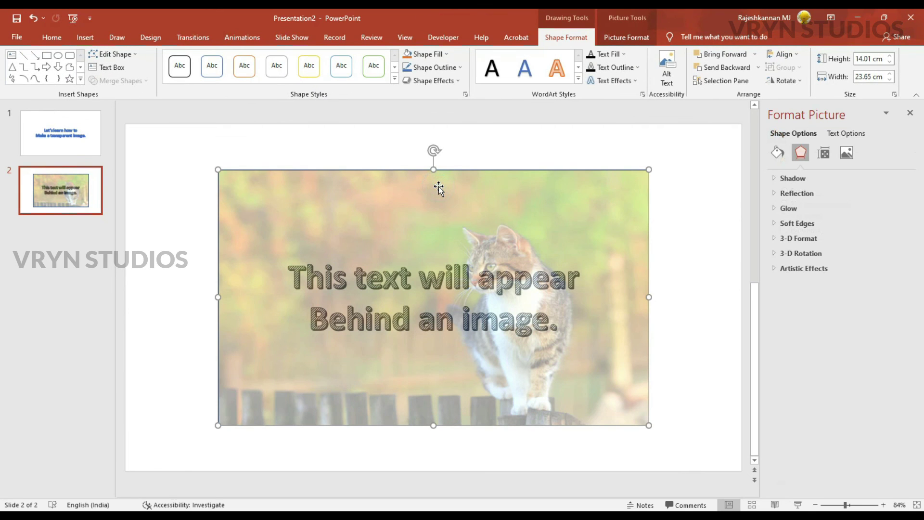
left_click(458, 68)
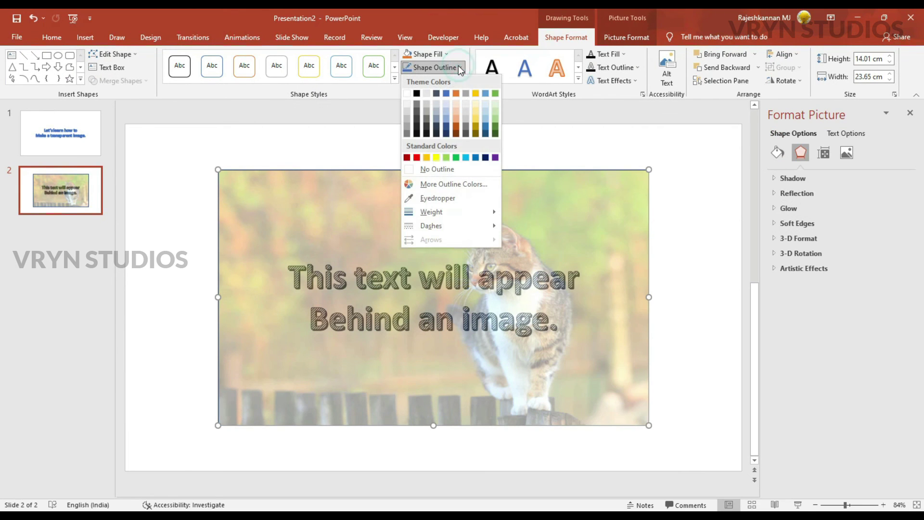
left_click(431, 168)
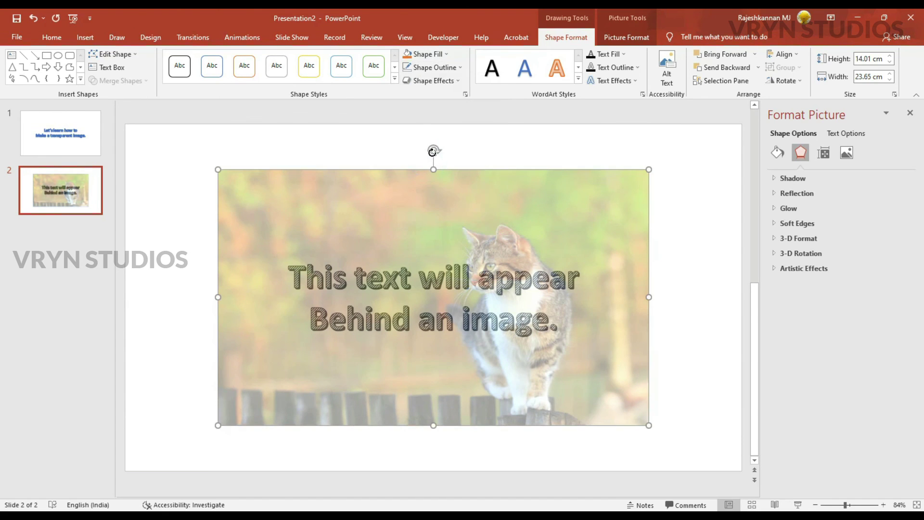
left_click(432, 145)
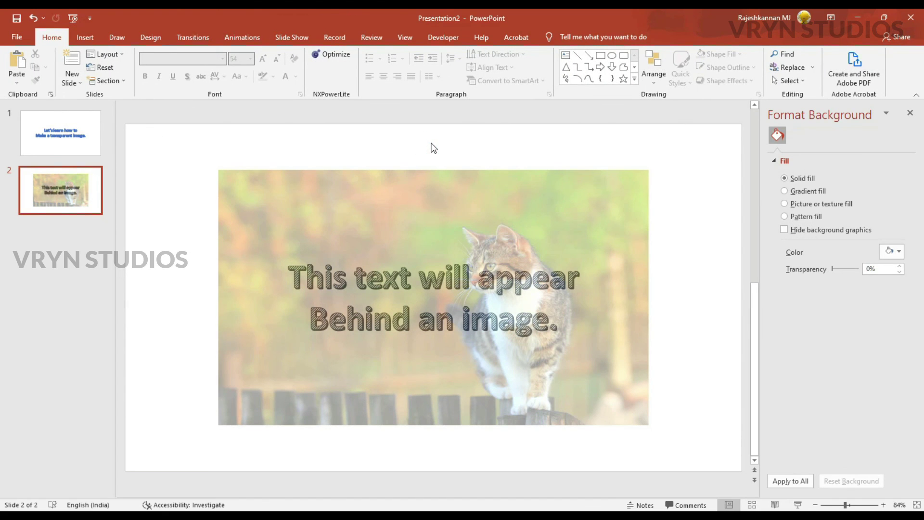